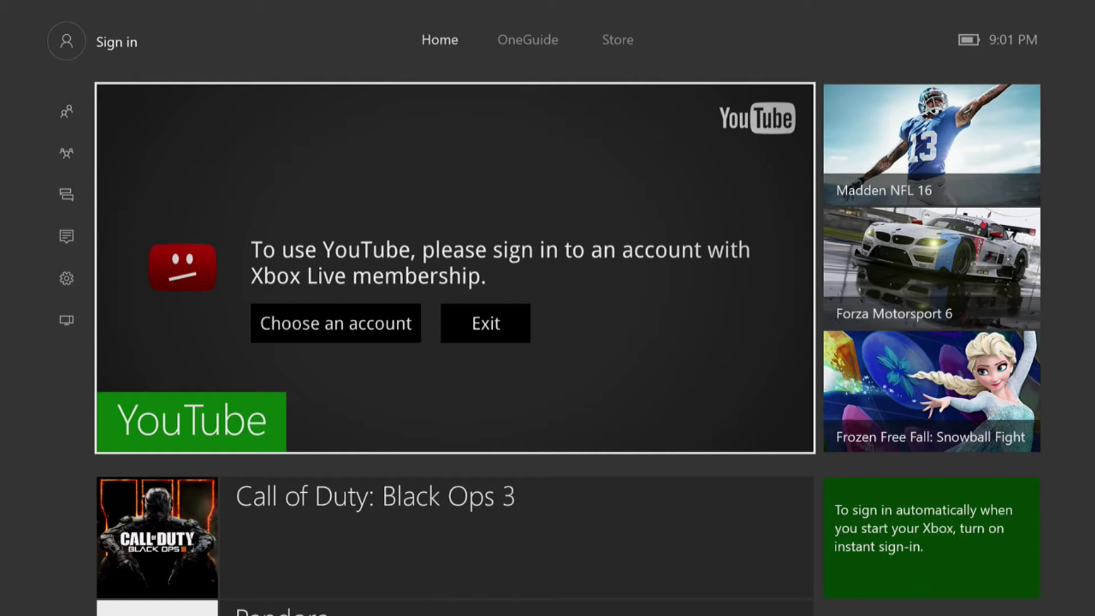
# - Sign in with the profile that has the brown planet picture
pyautogui.press('Up')
pyautogui.press('Left')
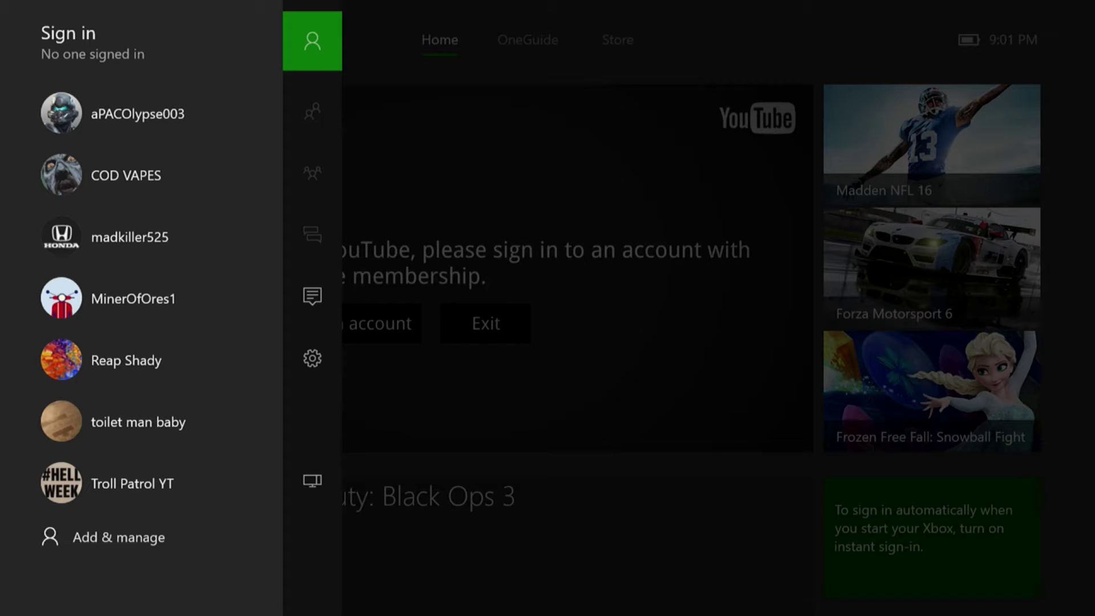
pyautogui.press('Left')
pyautogui.press('Down')
pyautogui.press('Down')
pyautogui.press('Down')
pyautogui.press('Down')
pyautogui.press('Down')
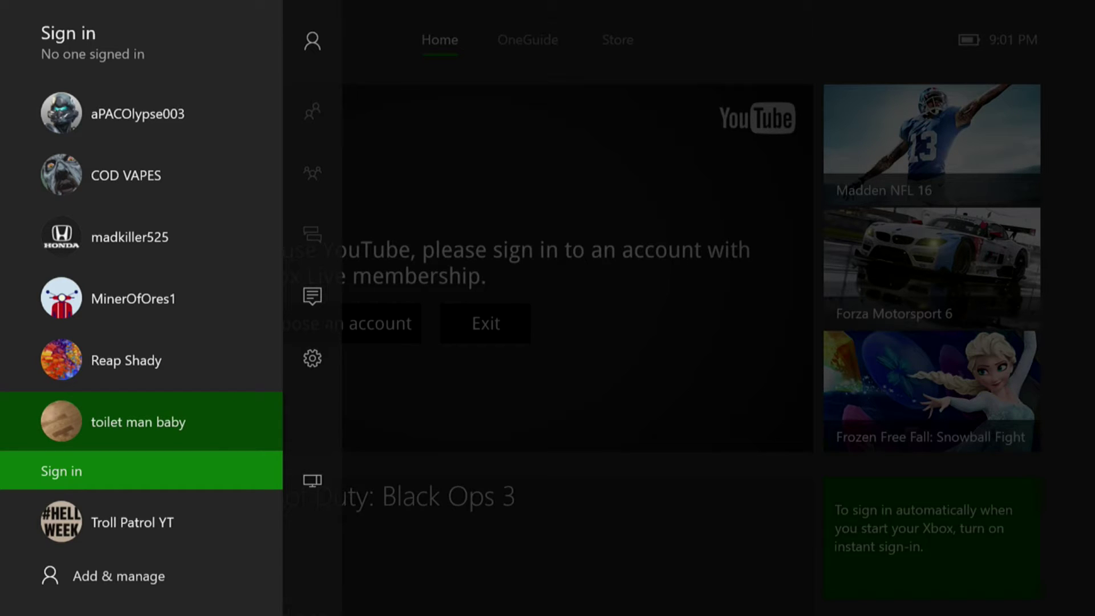
pyautogui.press('Up')
pyautogui.press('Up')
pyautogui.press('Up')
pyautogui.press('Up')
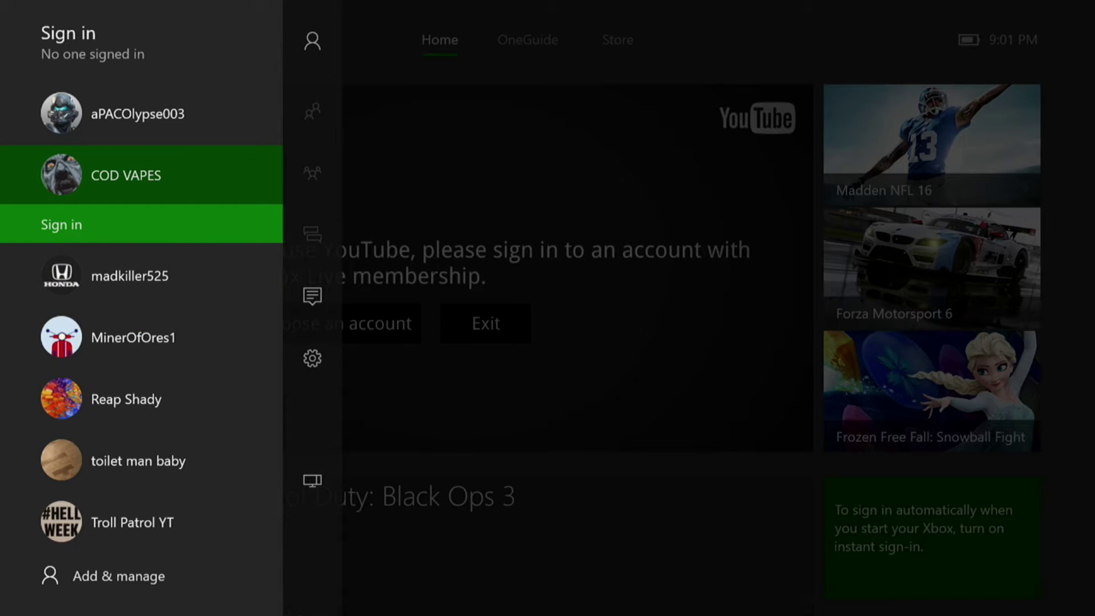
pyautogui.press('Down')
pyautogui.press('Down')
pyautogui.press('Down')
pyautogui.press('Return')
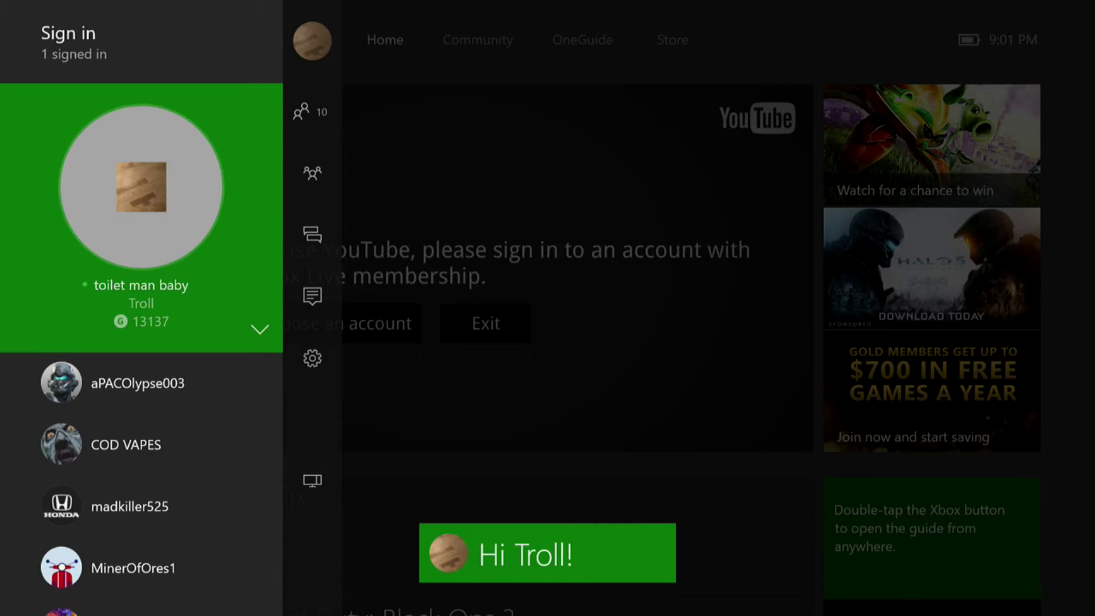
# - Open the friends list of the signed-in profile
pyautogui.press('Left')
pyautogui.press('Up')
pyautogui.press('Up')
pyautogui.press('Up')
pyautogui.press('Down')
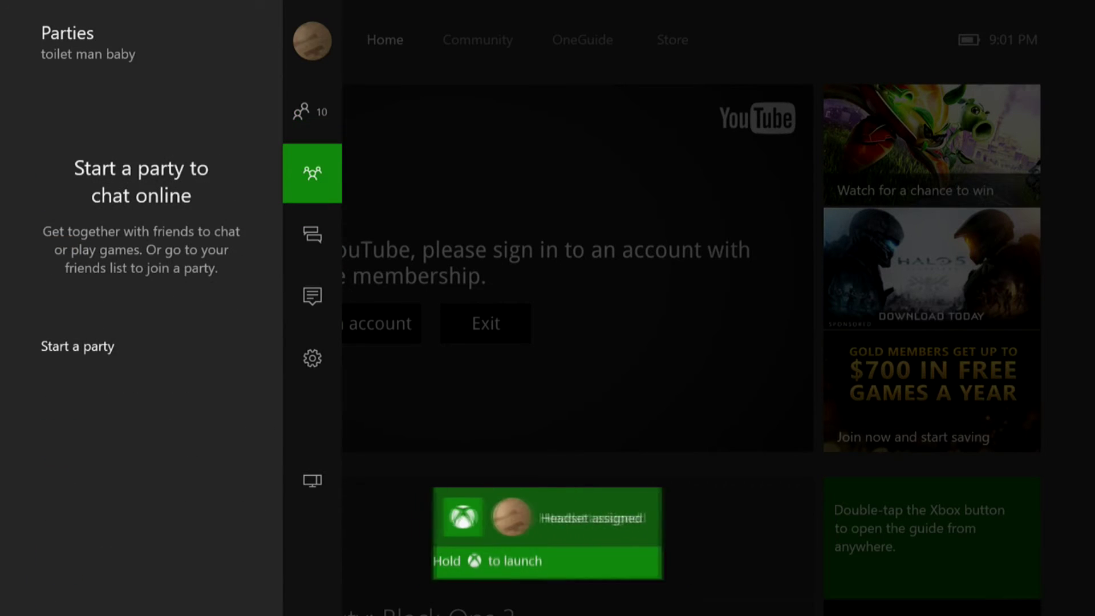
pyautogui.press('Up')
pyautogui.press('Left')
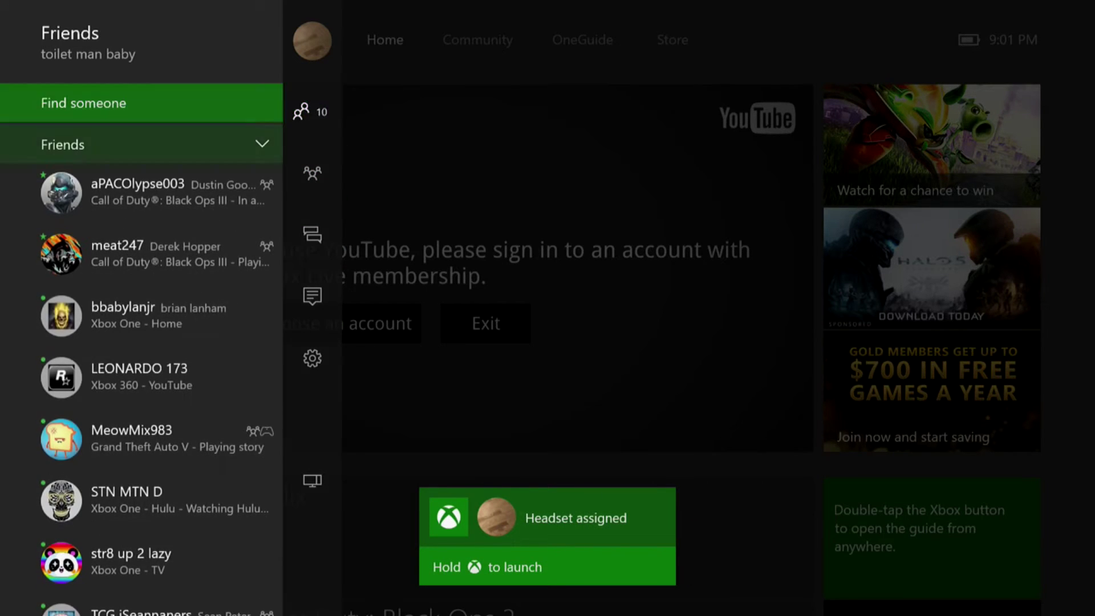
# - Join the party of the first friend in the friends list
pyautogui.press('Down')
pyautogui.press('Down')
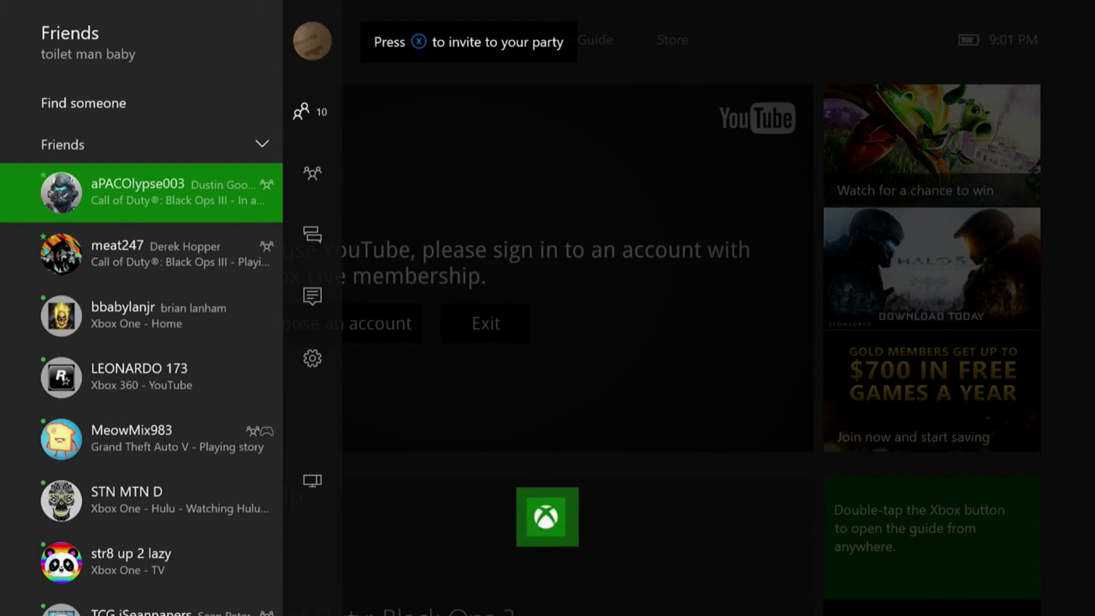
pyautogui.press('Return')
pyautogui.press('Return')
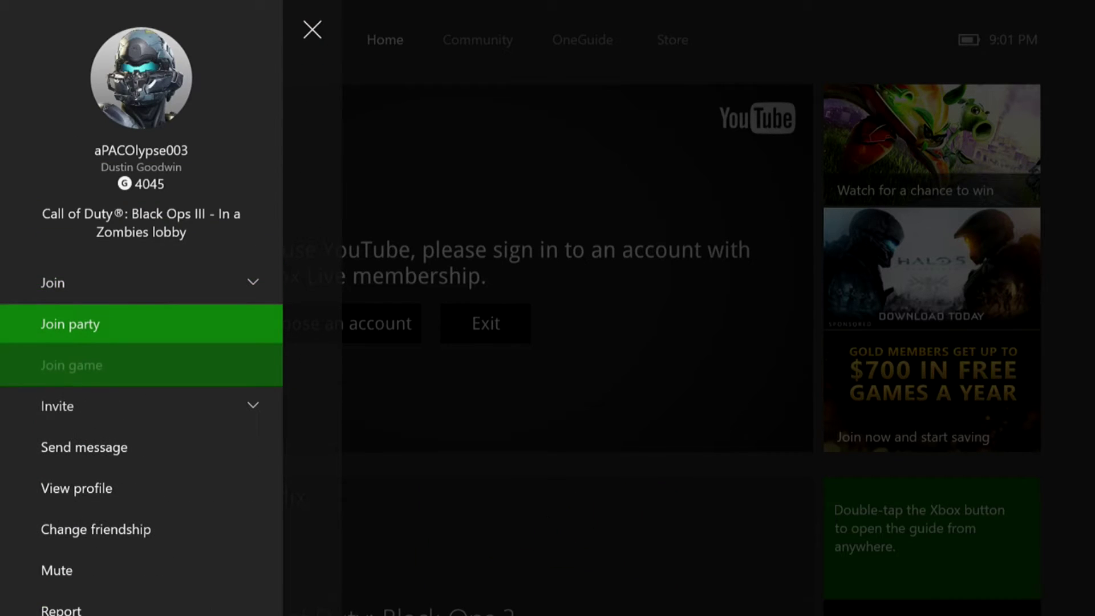
pyautogui.press('Escape')
pyautogui.press('Escape')
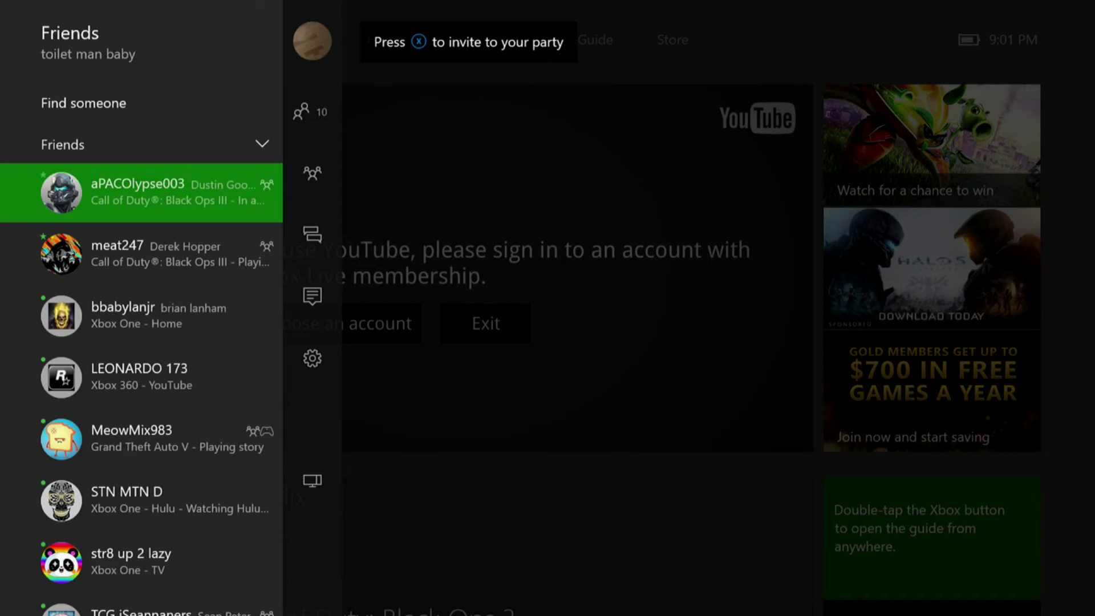
# - Examine the member list of the joined party and the options it offers
pyautogui.press('Left')
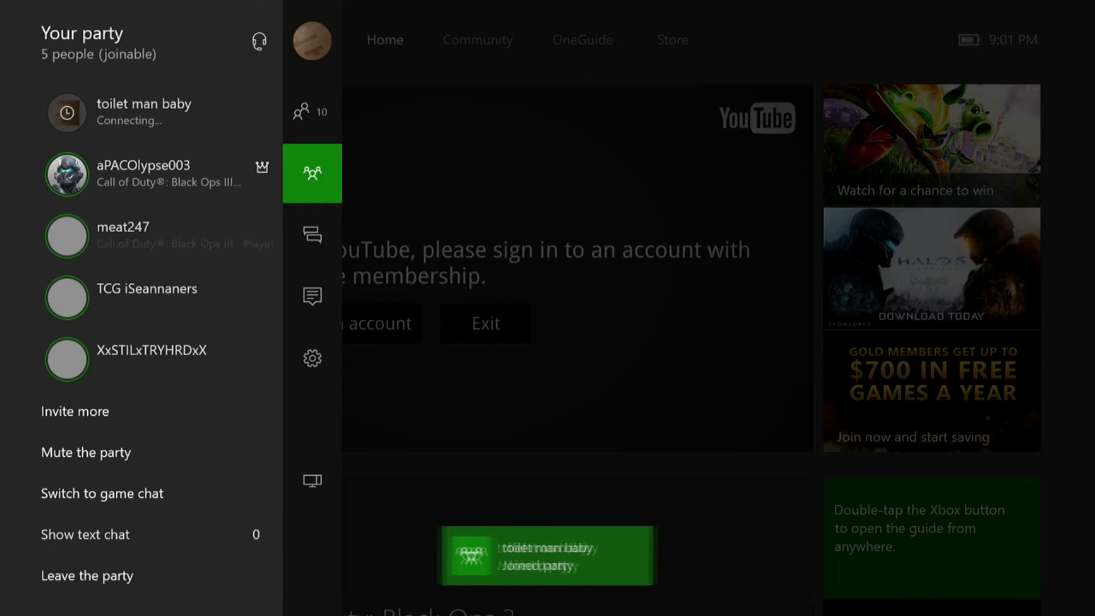
pyautogui.press('Left')
pyautogui.press('Down')
pyautogui.press('Down')
pyautogui.press('Down')
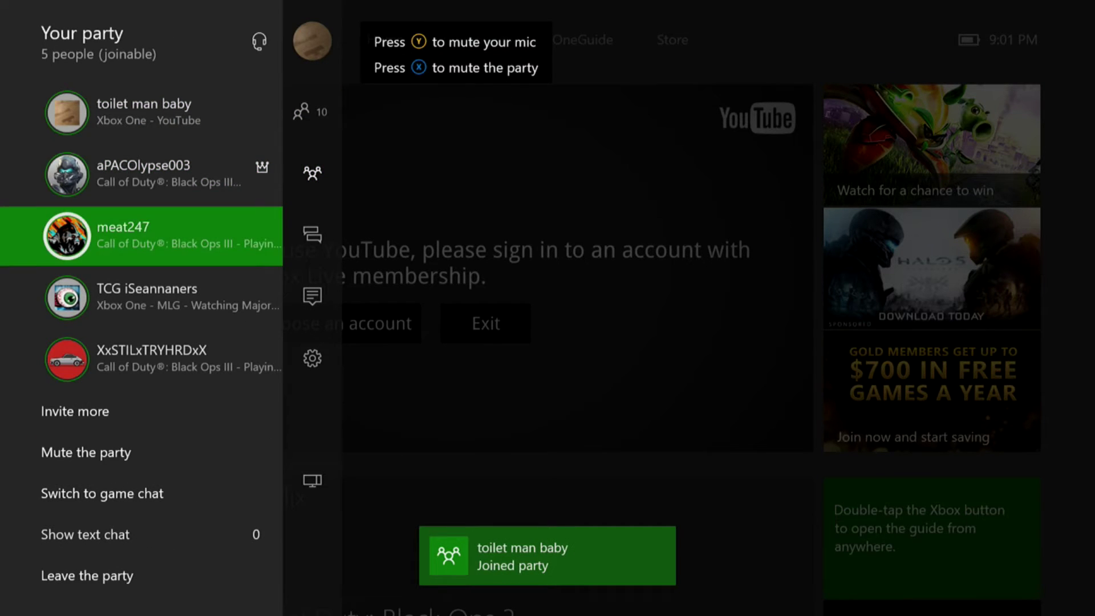
pyautogui.press('Up')
pyautogui.press('Up')
pyautogui.press('Up')
pyautogui.press('Up')
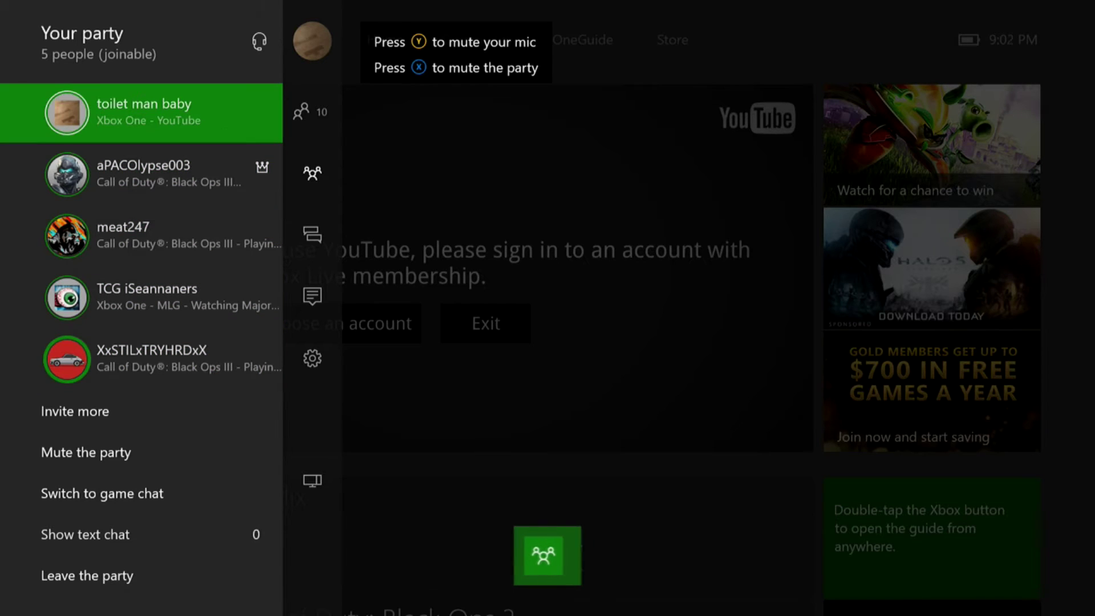
# - Sign in the profile with the zombie-face picture as a second account on the console
pyautogui.press('Right')
pyautogui.press('Up')
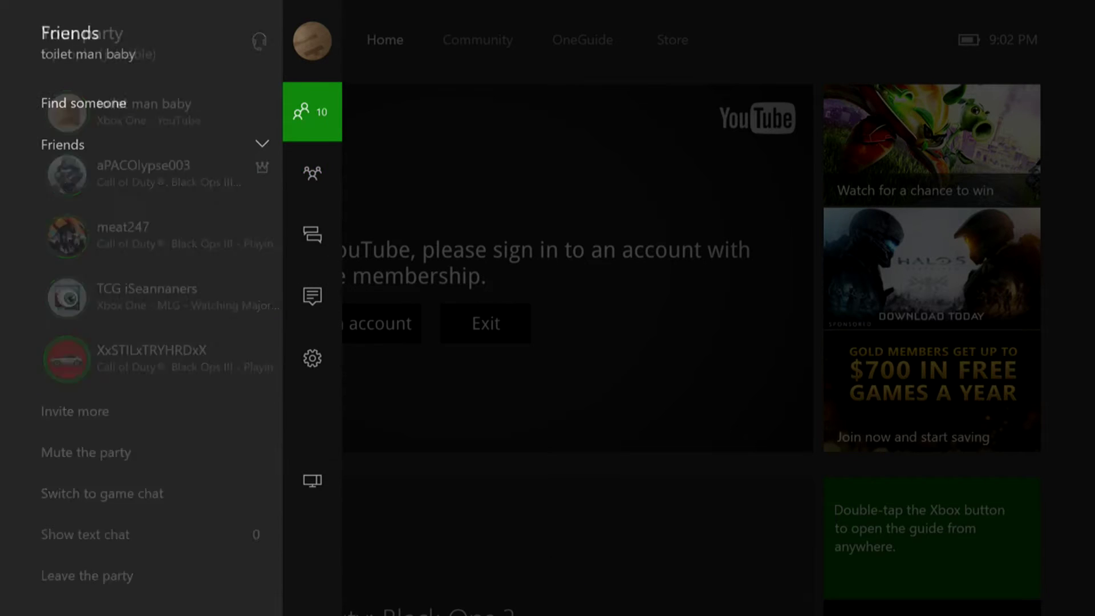
pyautogui.press('Up')
pyautogui.press('Left')
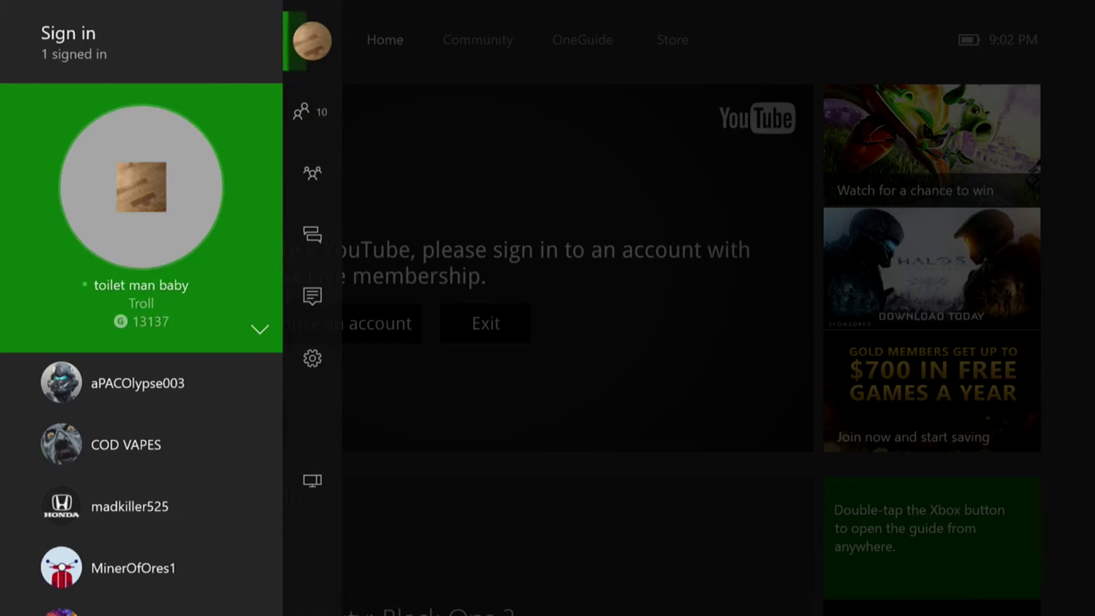
pyautogui.press('Right')
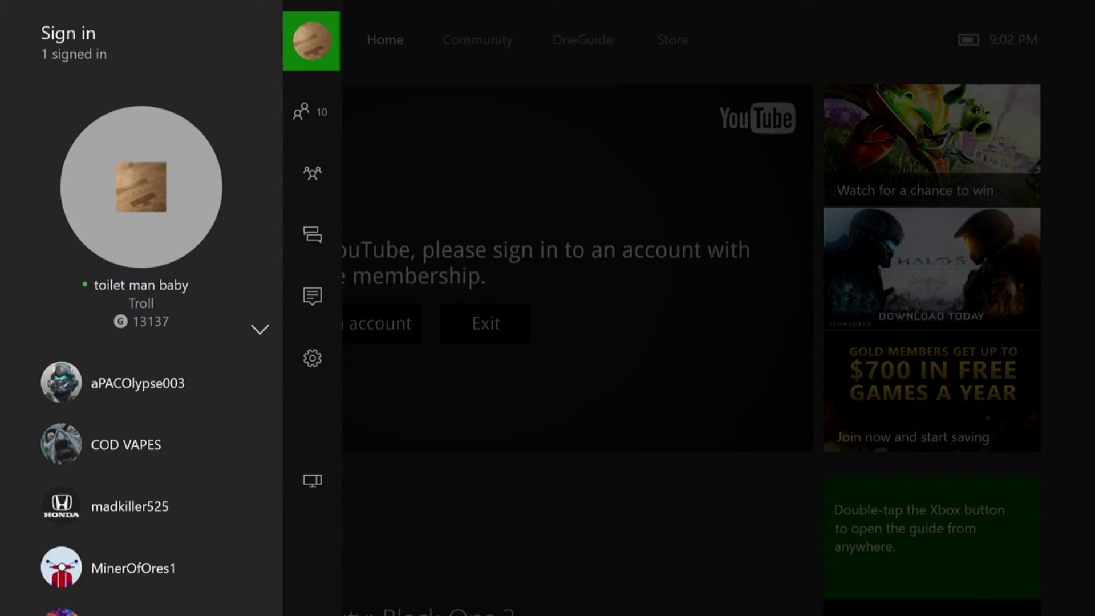
pyautogui.press('Left')
pyautogui.press('Down')
pyautogui.press('Down')
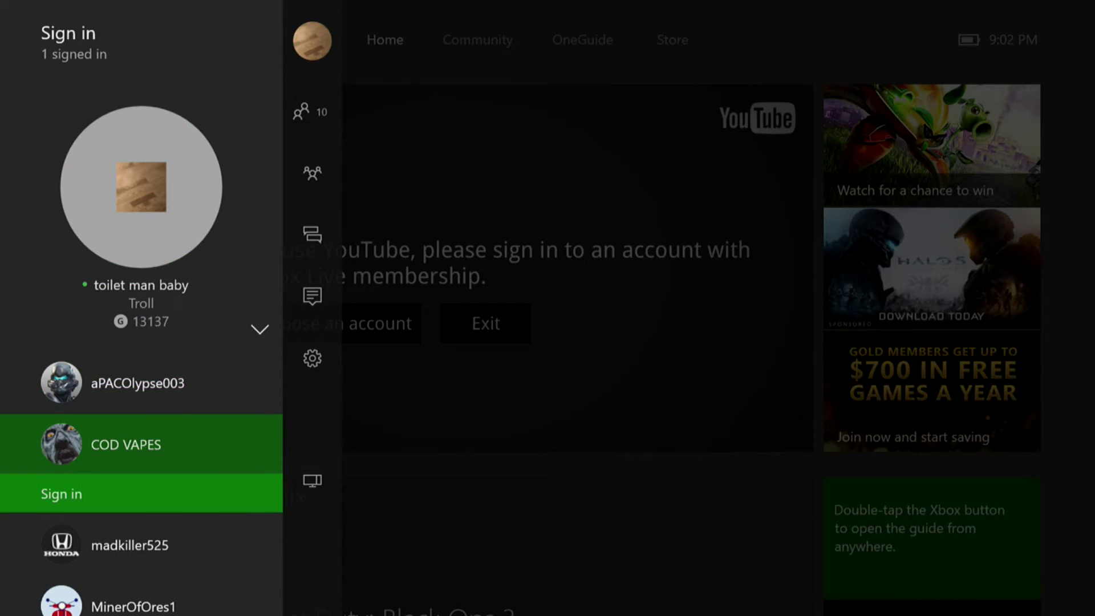
pyautogui.press('Return')
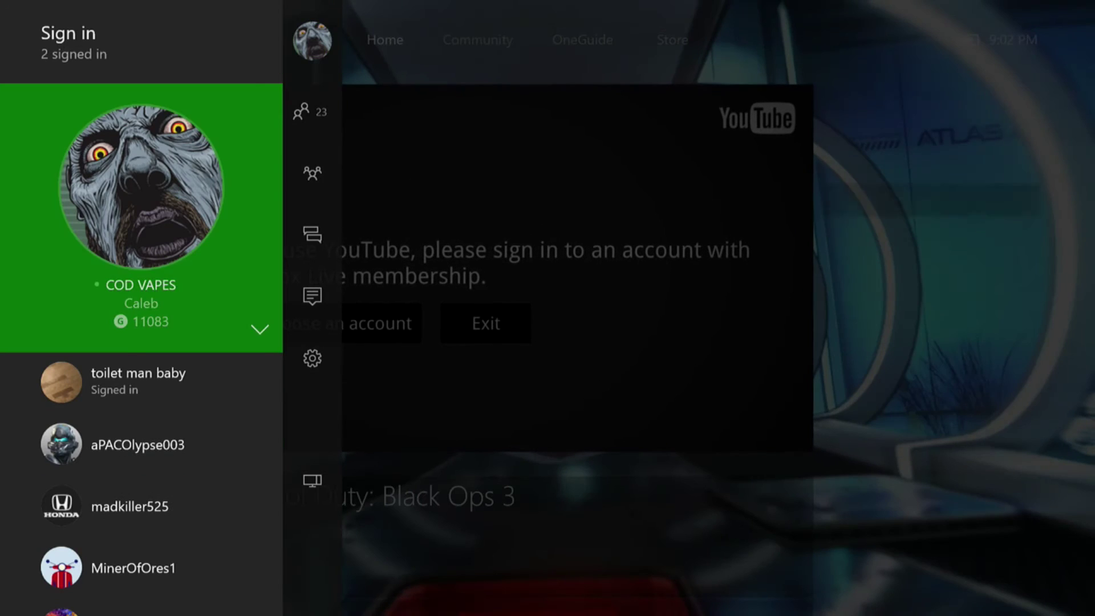
# - Switch back to the planet-picture profile and open the friend selection for inviting more people to its party
pyautogui.press('Down')
pyautogui.press('Return')
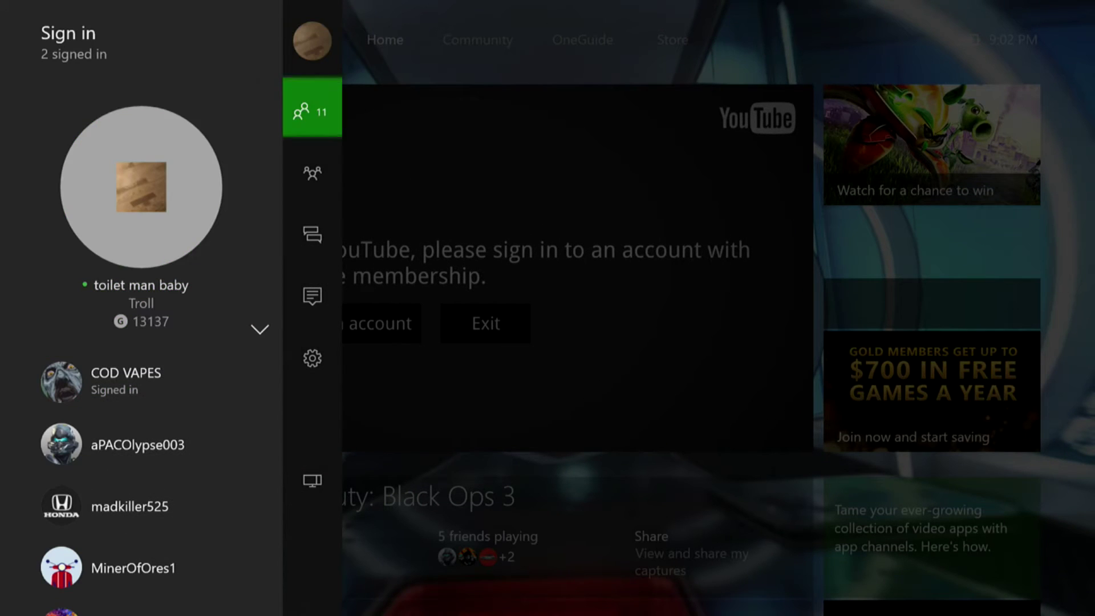
pyautogui.press('Down')
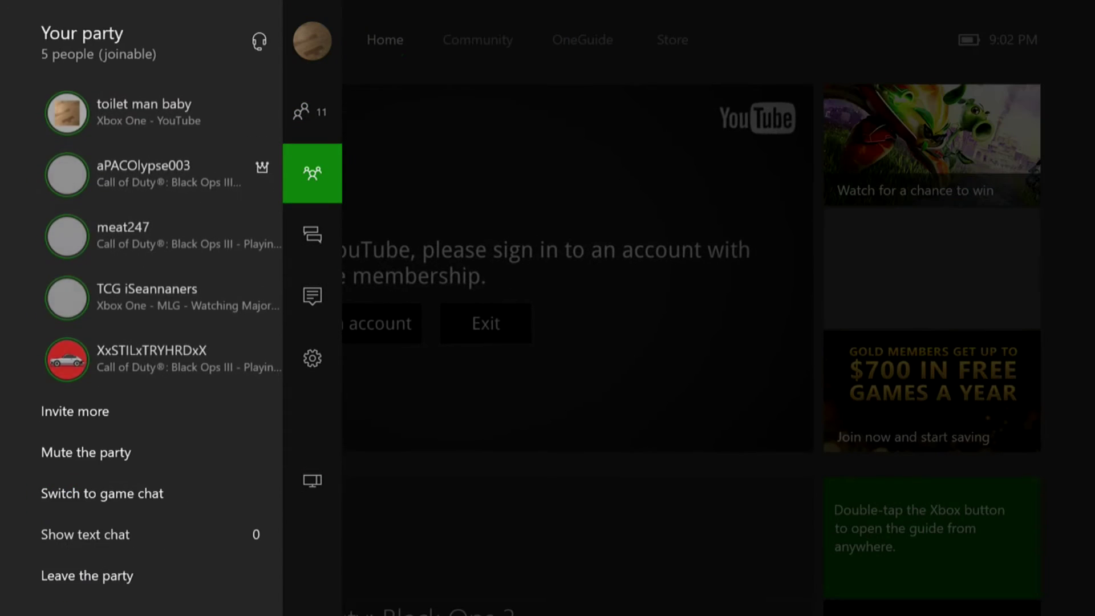
pyautogui.press('Left')
pyautogui.press('Down')
pyautogui.press('Down')
pyautogui.press('Down')
pyautogui.press('Down')
pyautogui.press('Down')
pyautogui.press('Return')
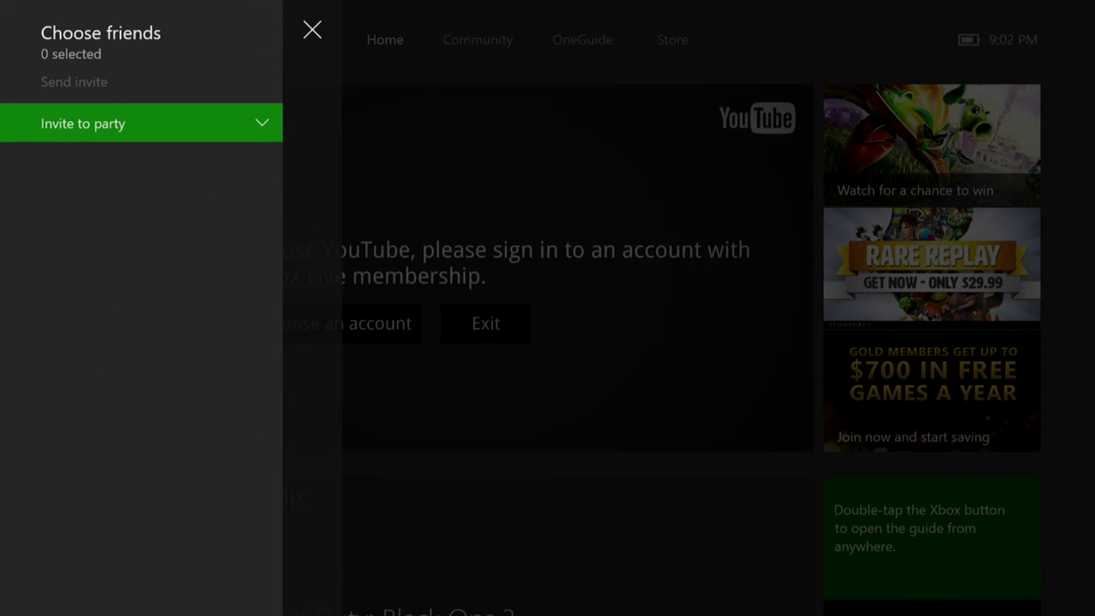
# - Send a party invite to the zombie-face profile
pyautogui.press('Down')
pyautogui.press('Return')
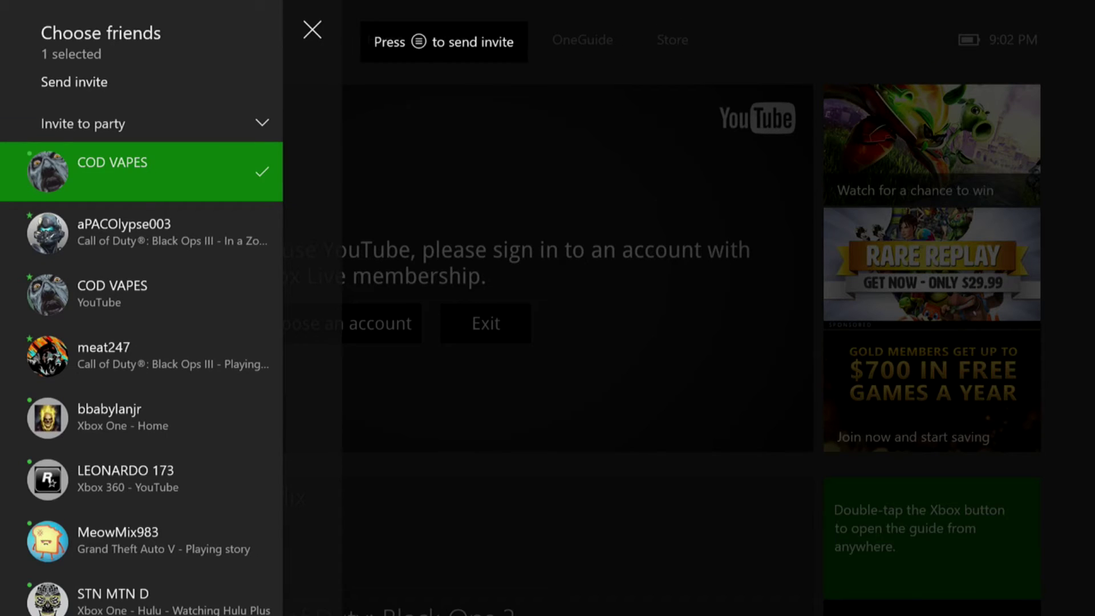
pyautogui.press('Up')
pyautogui.press('Up')
pyautogui.press('Return')
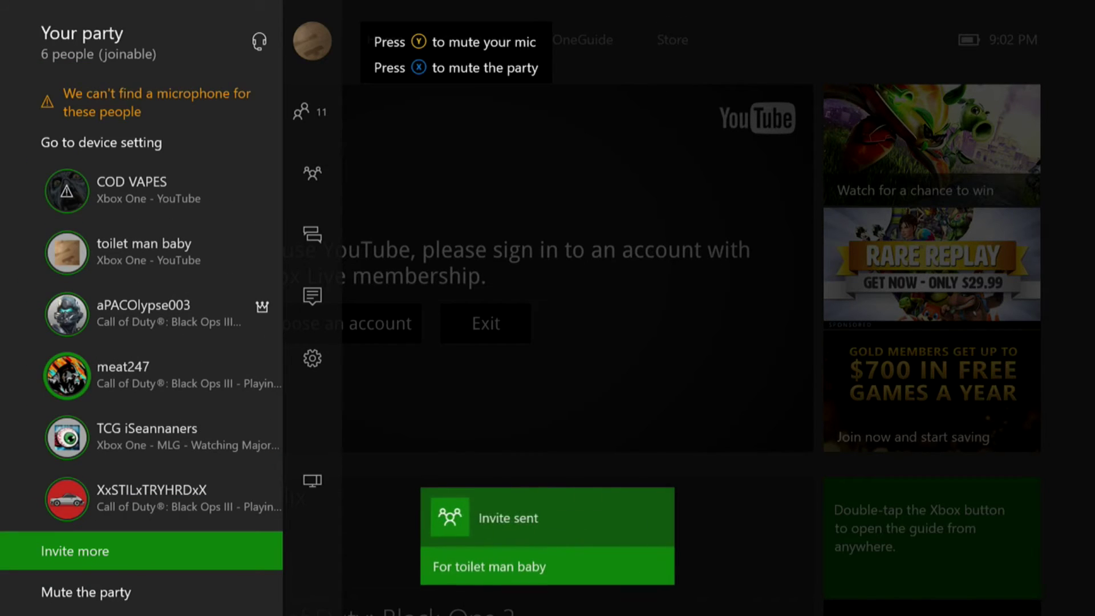
# - Go to the device settings from the party's microphone warning
pyautogui.press('Up')
pyautogui.press('Up')
pyautogui.press('Up')
pyautogui.press('Up')
pyautogui.press('Up')
pyautogui.press('Up')
pyautogui.press('Up')
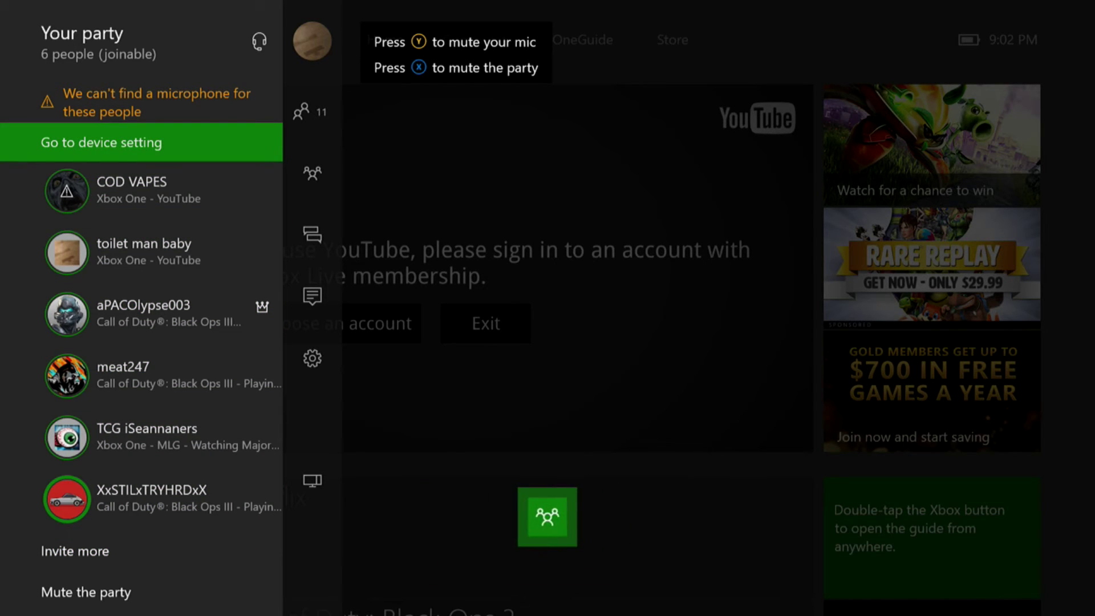
pyautogui.press('Return')
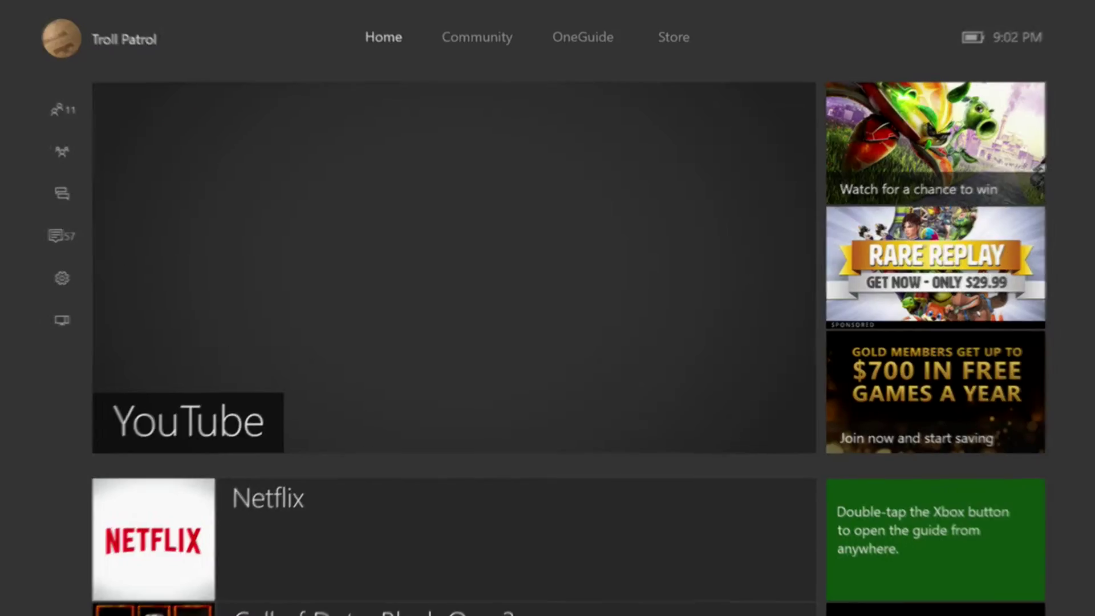
# - Assign the headset to the zombie-face profile
pyautogui.press('Right')
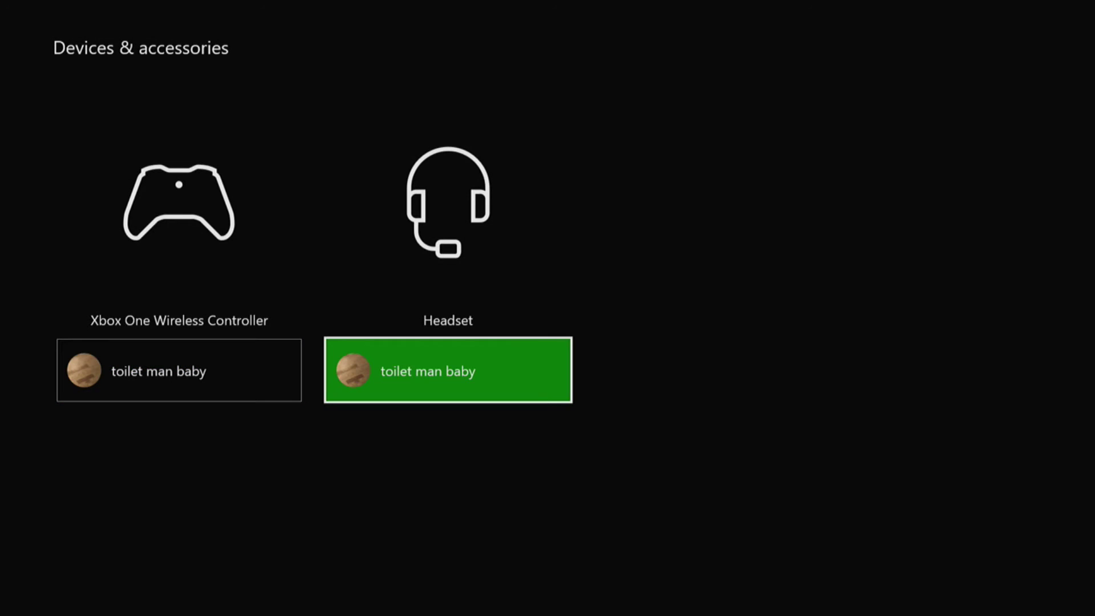
pyautogui.press('Return')
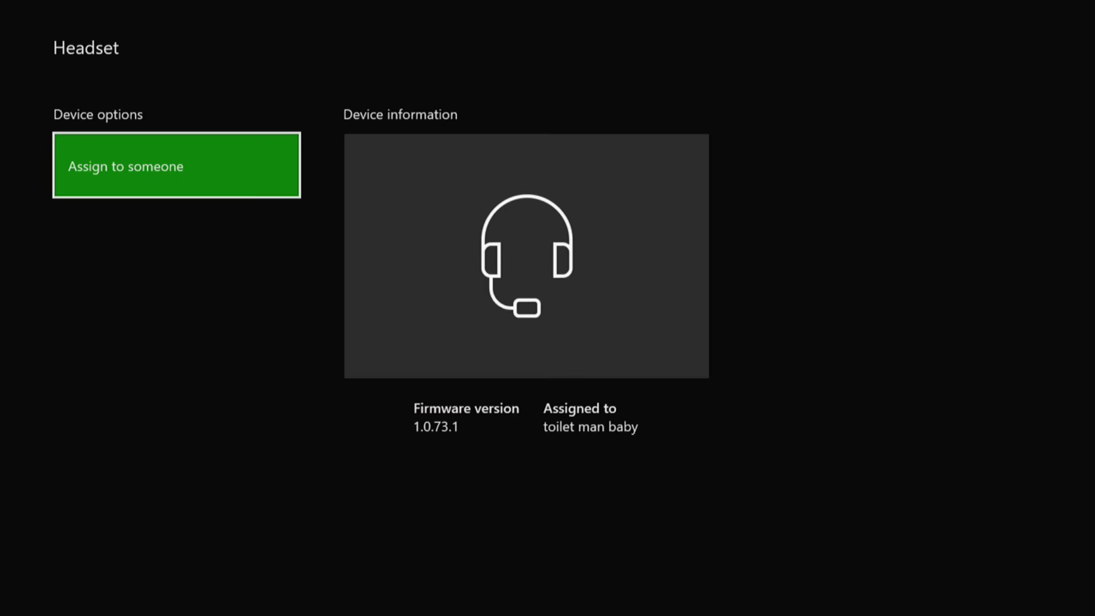
pyautogui.press('Escape')
pyautogui.press('Left')
pyautogui.press('Return')
pyautogui.press('Escape')
pyautogui.press('Right')
pyautogui.press('Return')
pyautogui.press('Return')
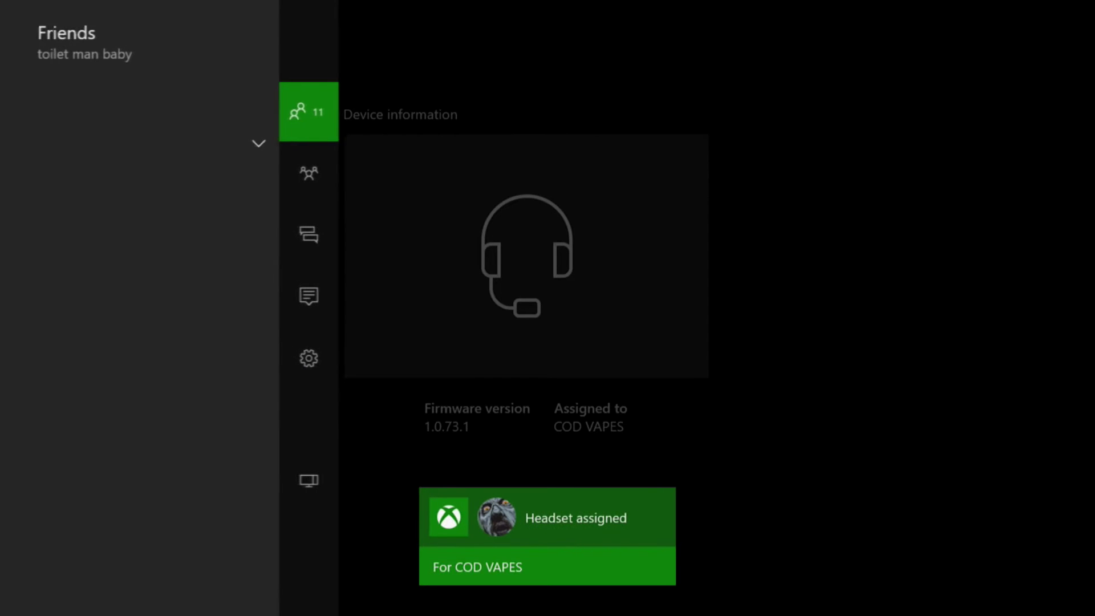
# - Return to the party's member list and mute the whole party
pyautogui.press('Down')
pyautogui.press('Left')
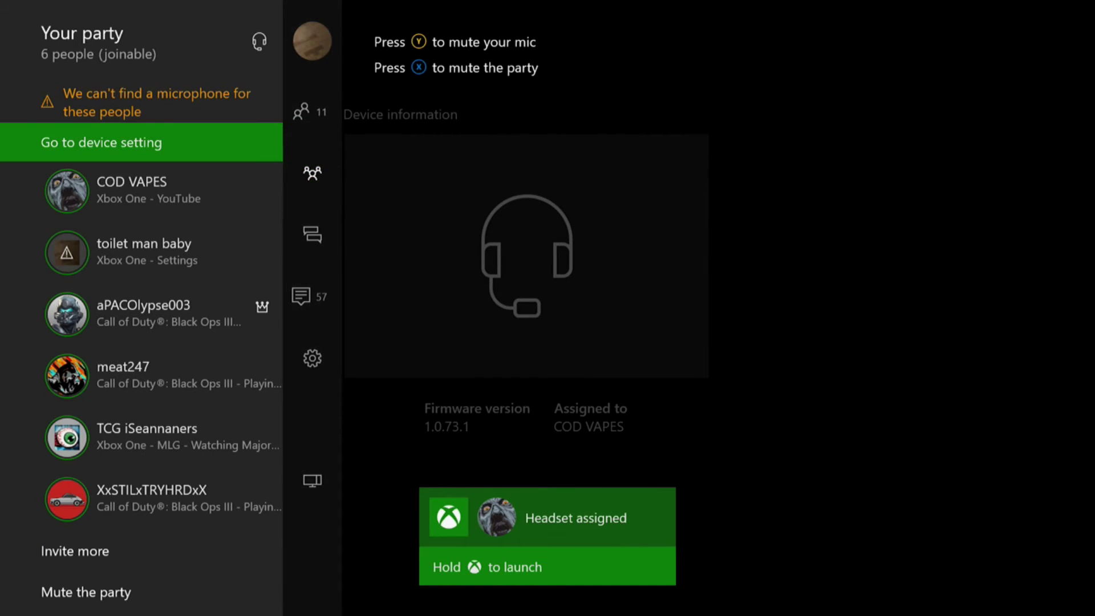
pyautogui.press('Down')
pyautogui.press('Down')
pyautogui.press('Down')
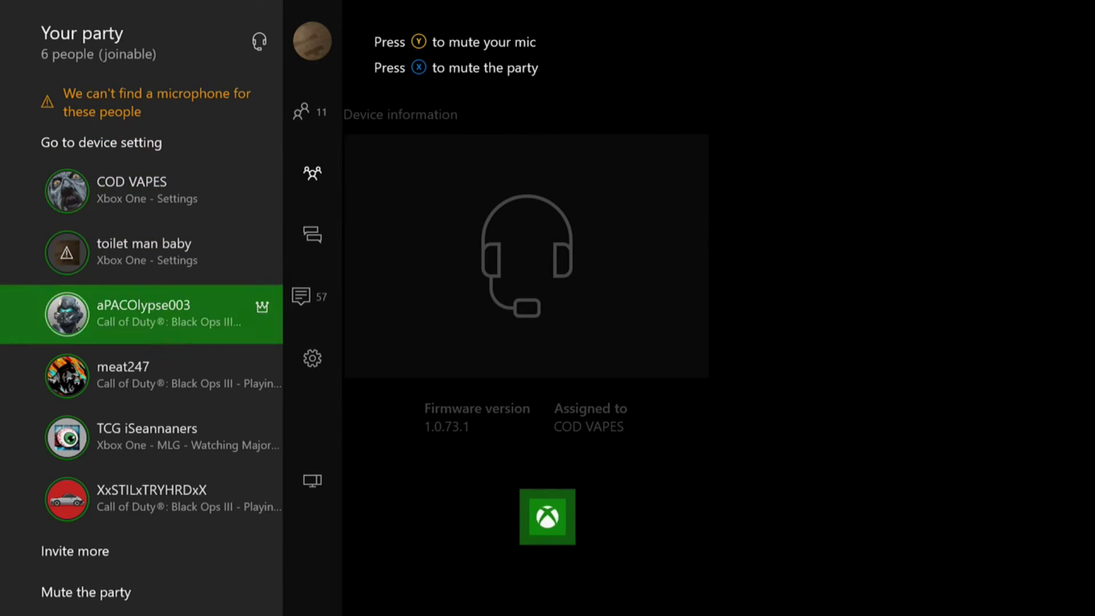
pyautogui.press('Up')
pyautogui.press('Down')
pyautogui.press('Down')
pyautogui.press('Down')
pyautogui.press('Down')
pyautogui.press('Down')
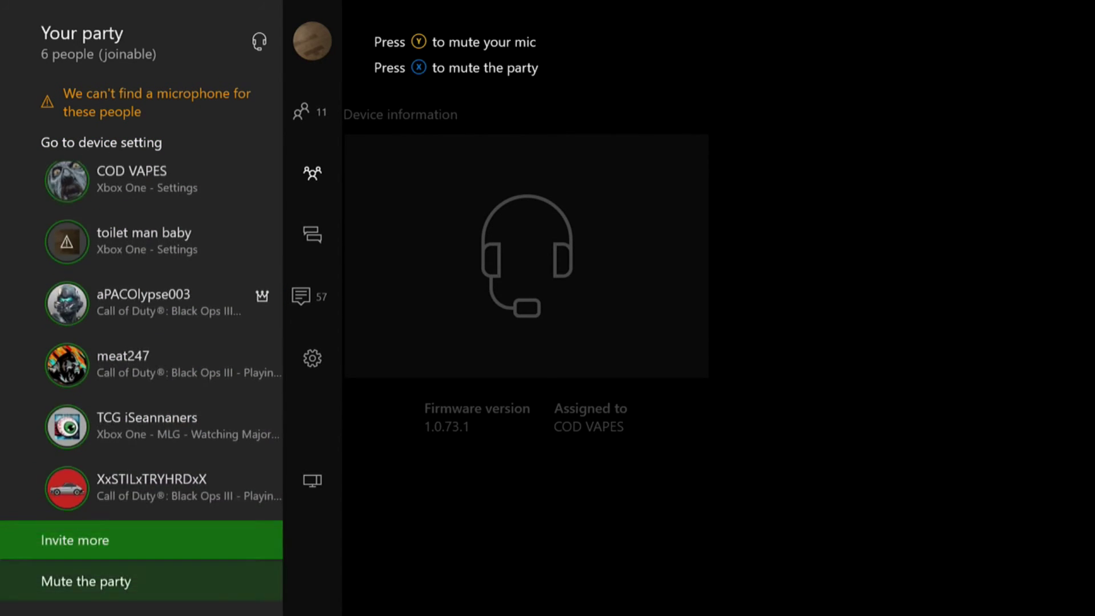
pyautogui.press('Return')
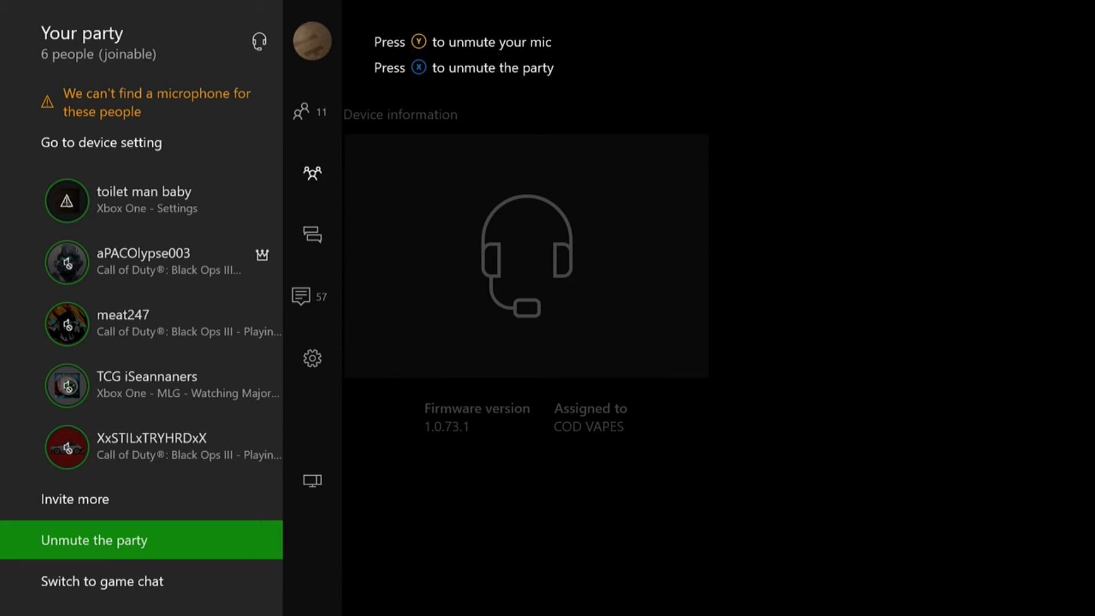
# - Unmute the party and switch the active account to the zombie-face profile
pyautogui.press('Return')
pyautogui.press('Left')
pyautogui.press('Up')
pyautogui.press('Up')
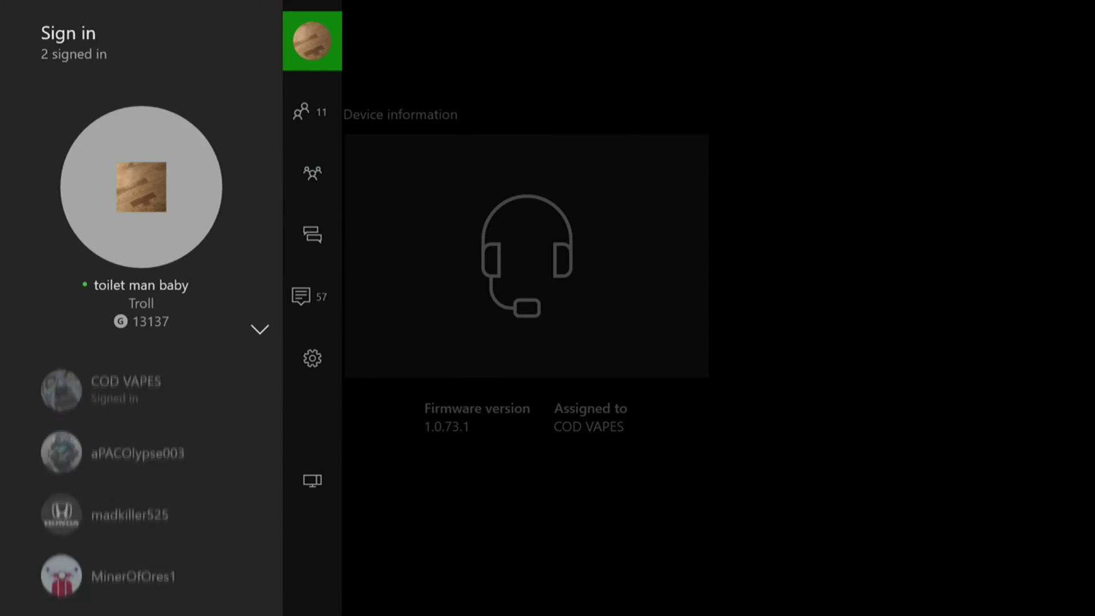
pyautogui.press('Down')
pyautogui.press('Return')
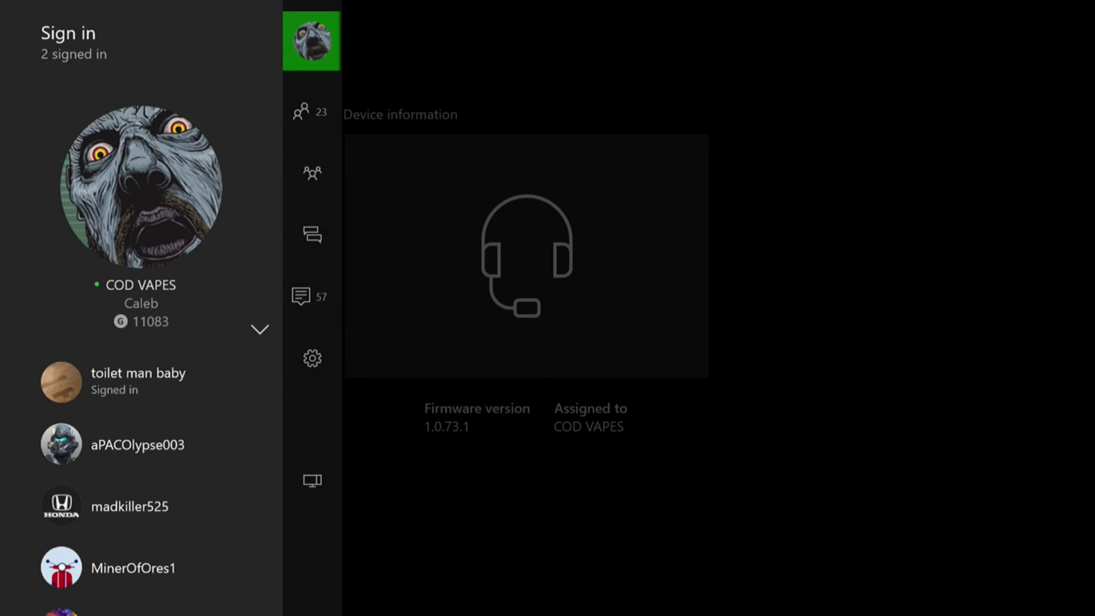
# - Open the party's member list from the zombie-face profile and mute the whole party
pyautogui.press('Down')
pyautogui.press('Down')
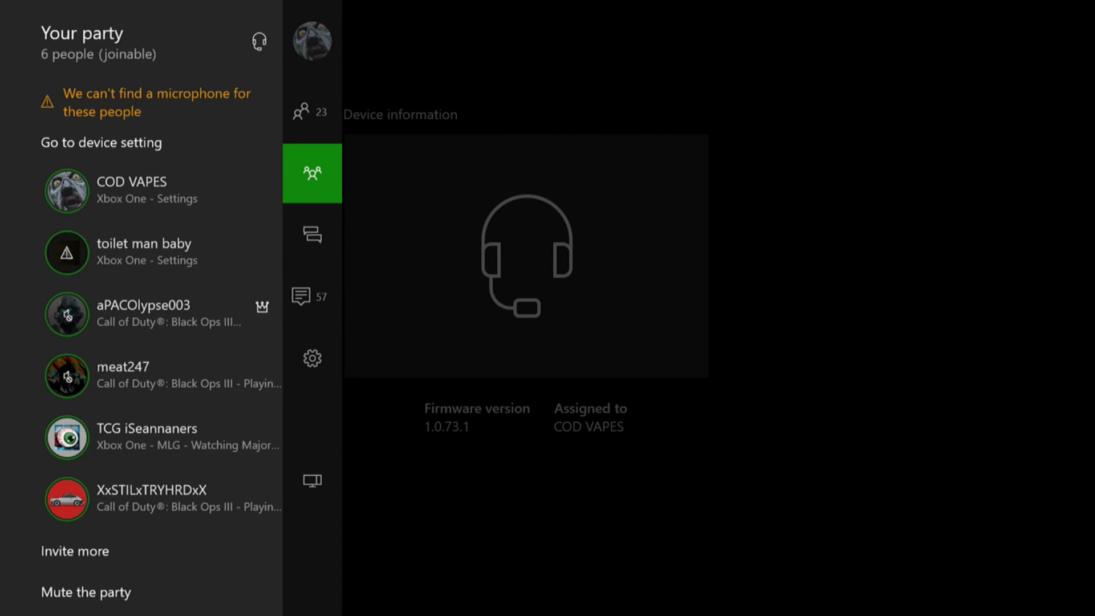
pyautogui.press('Left')
pyautogui.press('Down')
pyautogui.press('Down')
pyautogui.press('Down')
pyautogui.press('Down')
pyautogui.press('Down')
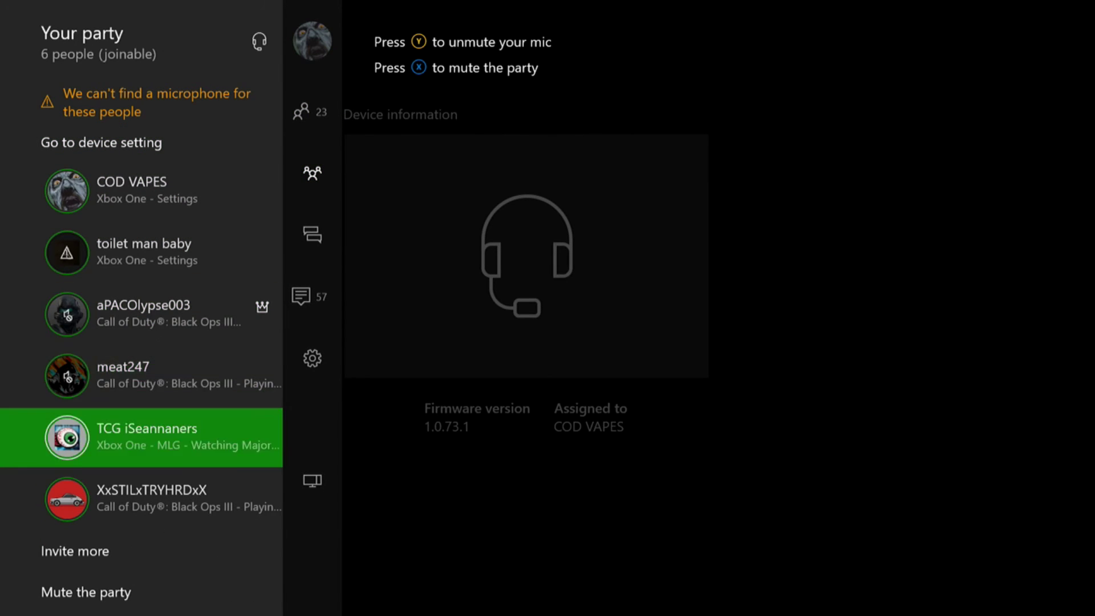
pyautogui.press('Down')
pyautogui.press('Down')
pyautogui.press('Down')
pyautogui.press('Return')
# - Examine the mute indicators in the party's member list, going back up to the zombie-face profile
pyautogui.press('Up')
pyautogui.press('Up')
pyautogui.press('Up')
pyautogui.press('Up')
pyautogui.press('Up')
pyautogui.press('Up')
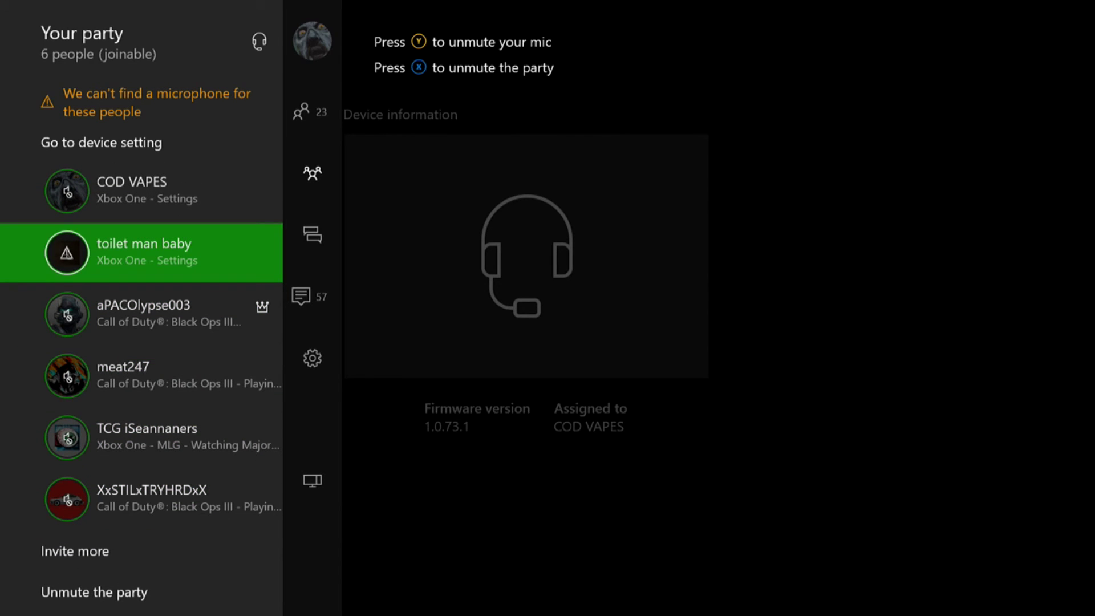
pyautogui.press('Up')
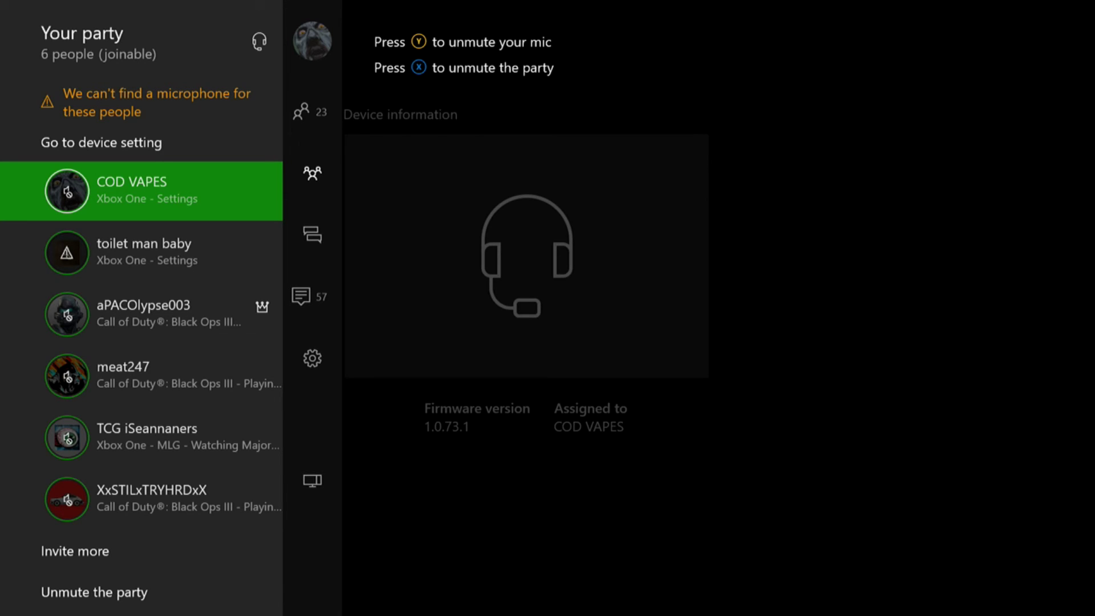
# - Unmute the whole party while the zombie-face profile is the active account
pyautogui.press('Down')
pyautogui.press('Down')
pyautogui.press('Down')
pyautogui.press('Down')
pyautogui.press('Down')
pyautogui.press('Down')
pyautogui.press('Down')
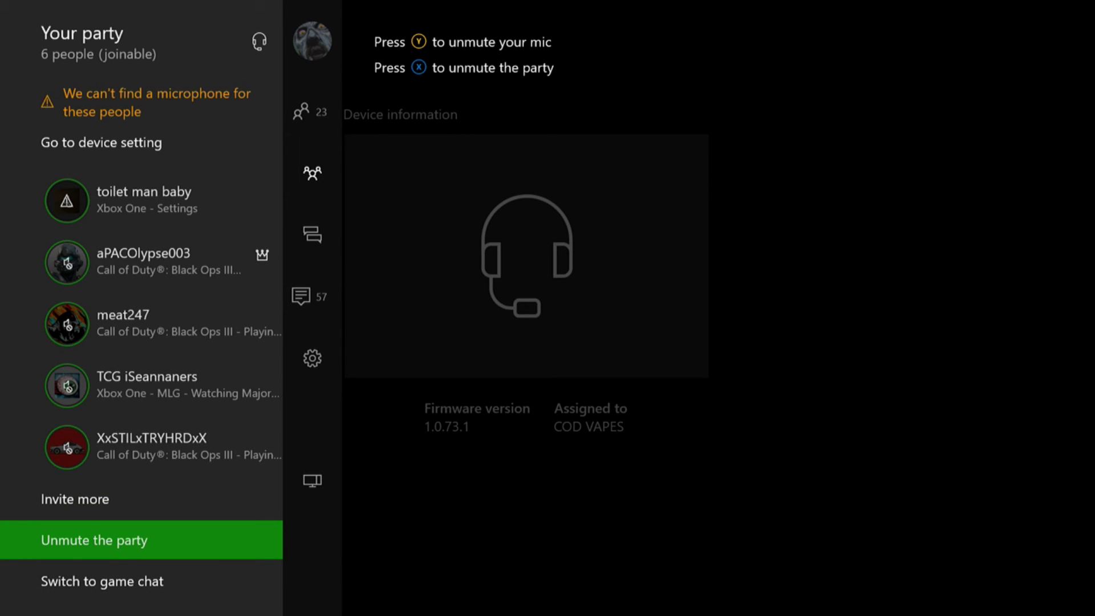
pyautogui.press('Return')
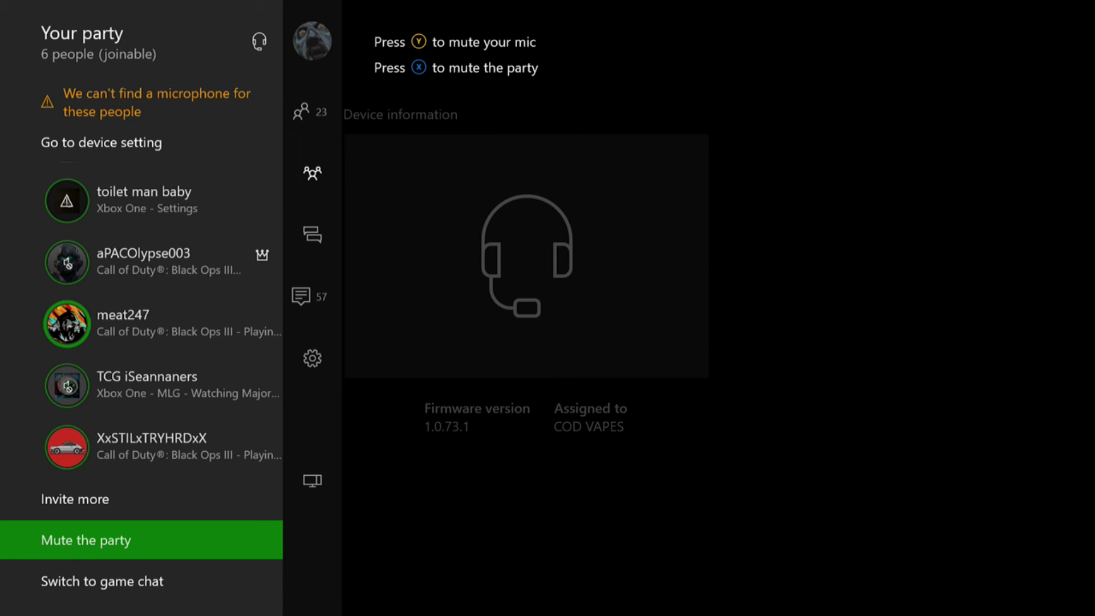
# - Look over the members' voice indicators and mute the whole party again
pyautogui.press('Up')
pyautogui.press('Up')
pyautogui.press('Up')
pyautogui.press('Up')
pyautogui.press('Down')
pyautogui.press('Down')
pyautogui.press('Down')
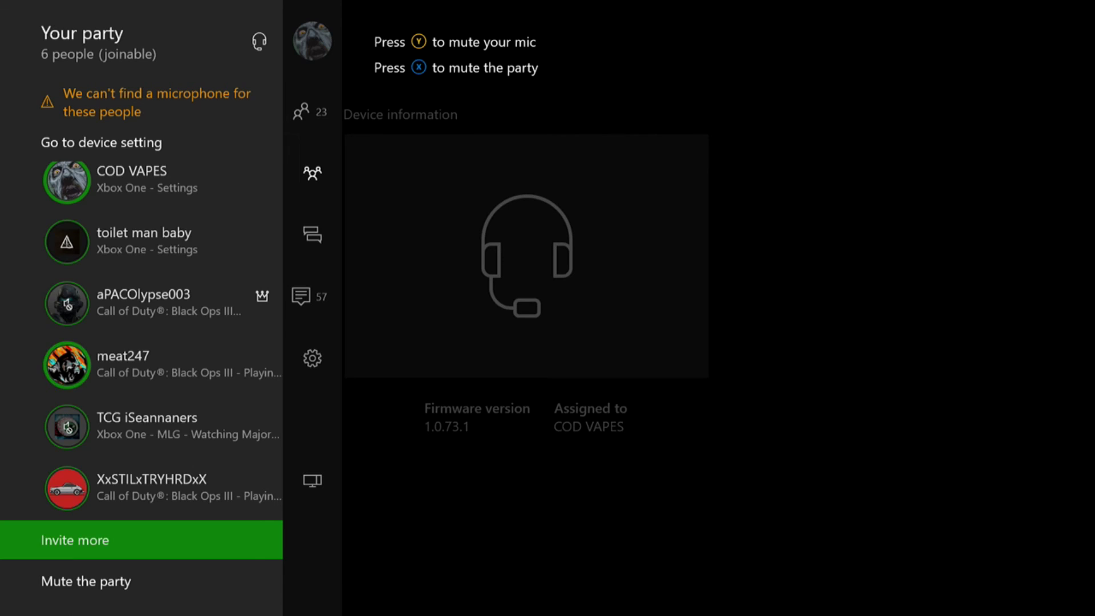
pyautogui.press('Down')
pyautogui.press('Return')
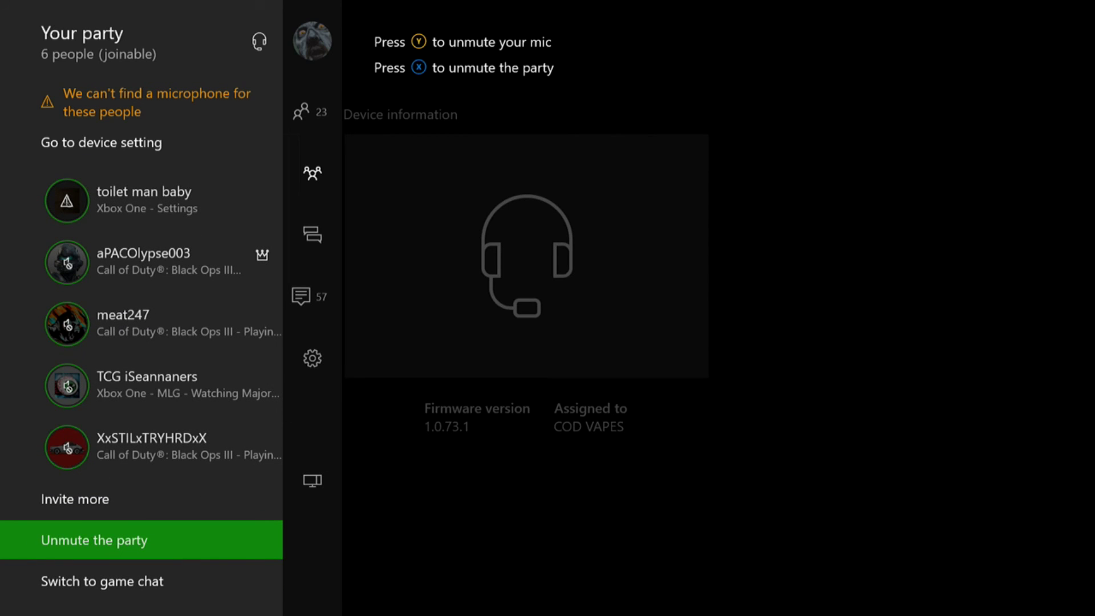